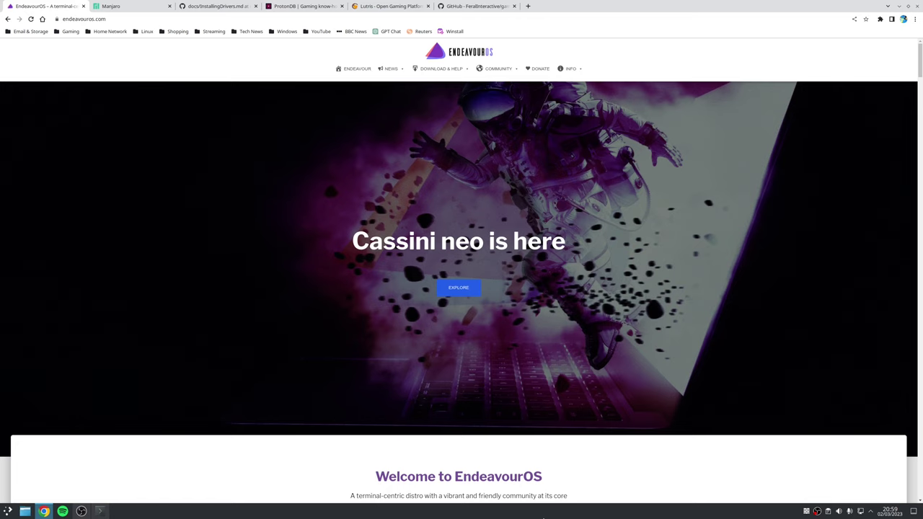
- Switch to the Manjaro homepage tab in Chrome, then minimise Chrome to the desktop
{"action": "key", "text": "ctrl+Tab"}
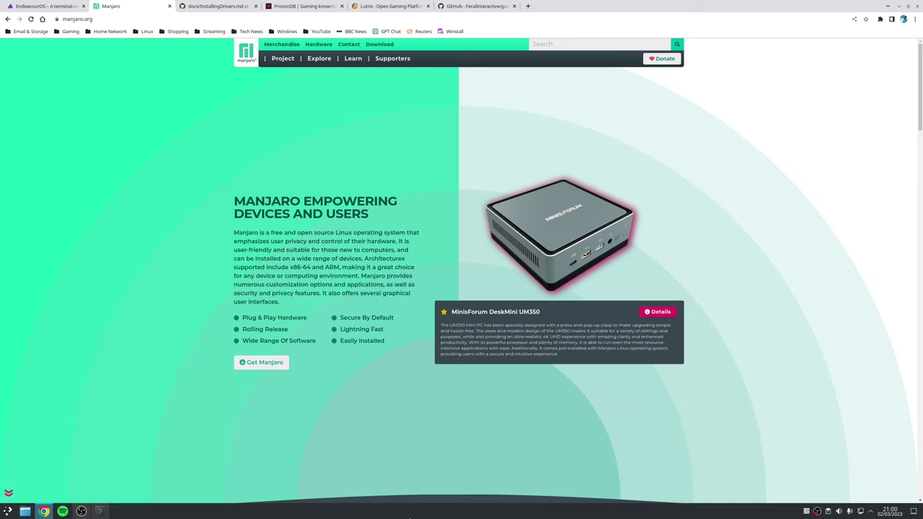
{"action": "key", "text": "super+d"}
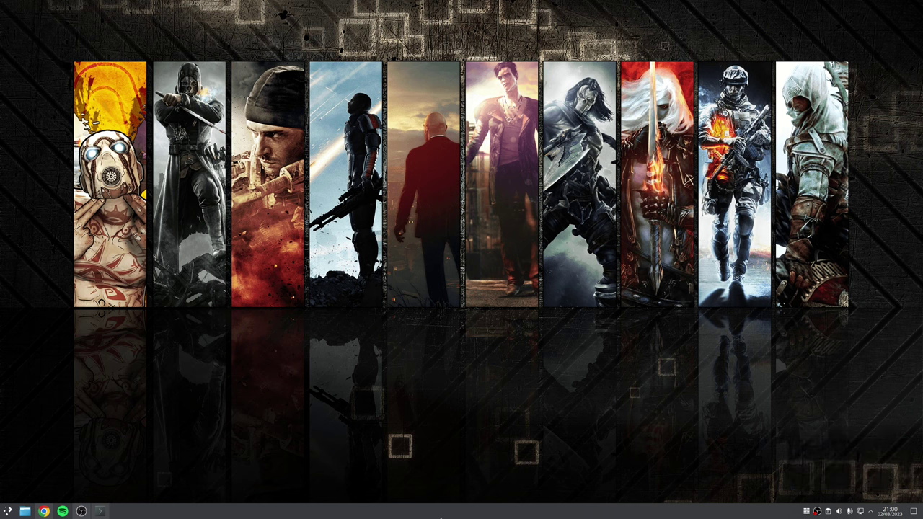
- Run yay in a new Konsole window to upgrade pango, lib32-pango and eos-log-tool, then minimise it
{"action": "key", "text": "ctrl+alt+t"}
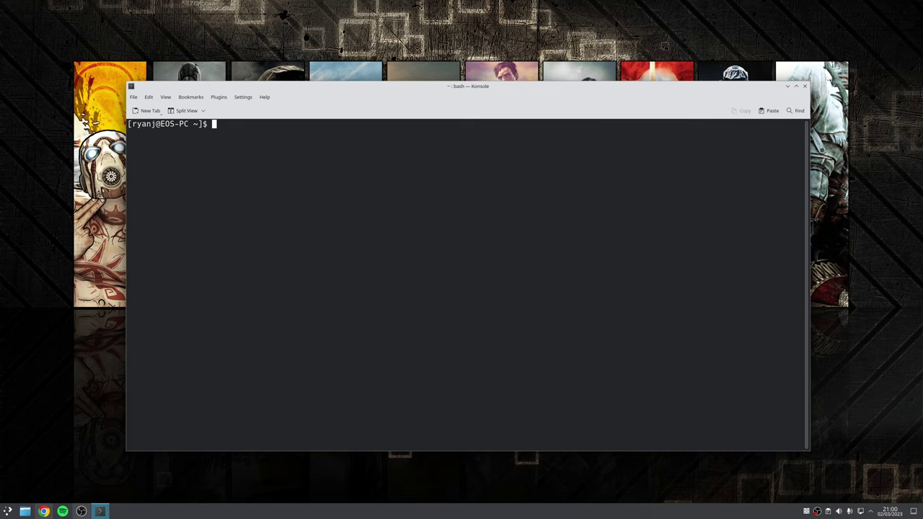
{"action": "type", "text": "yay"}
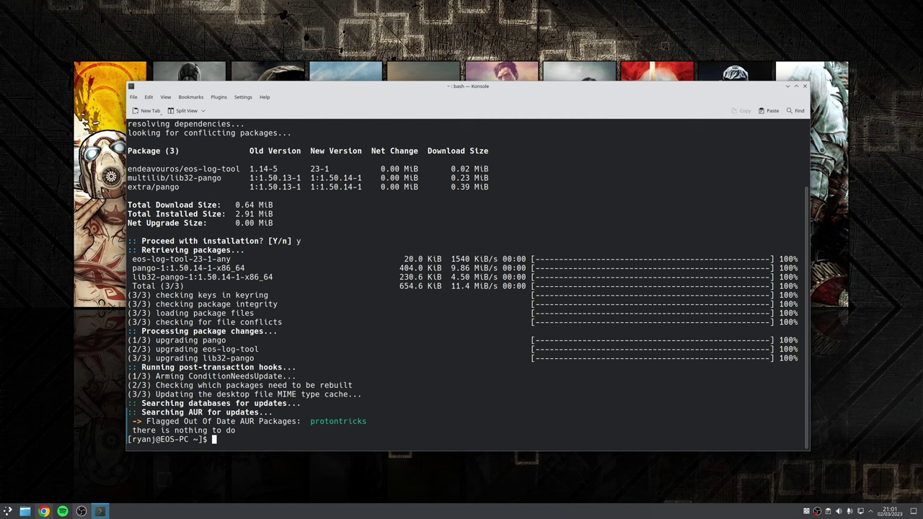
{"action": "key", "text": "super+d"}
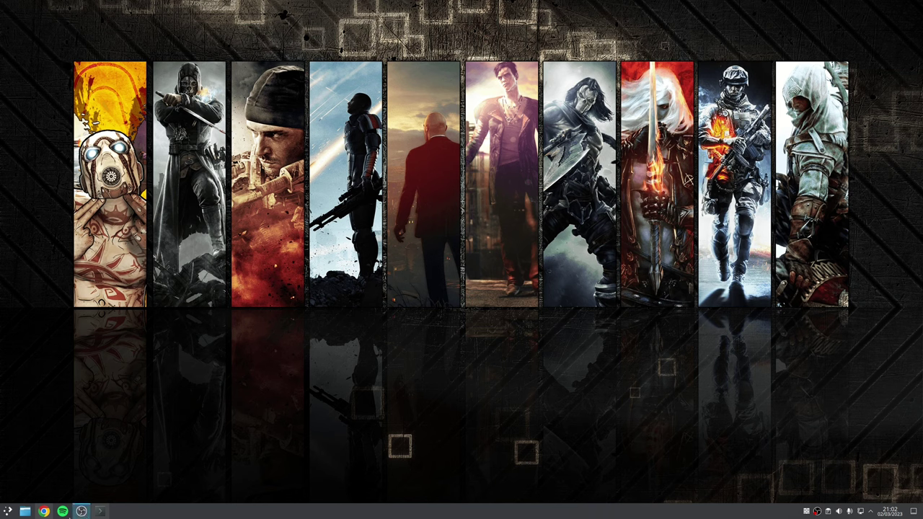
- Copy the NVIDIA pacman driver command from the Lutris InstallingDrivers page in Chrome
{"action": "key", "text": "alt+Tab"}
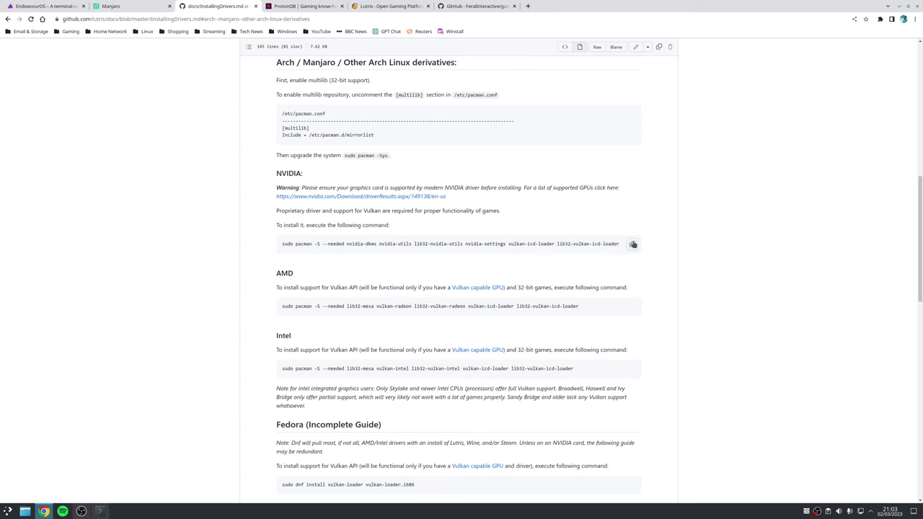
{"action": "left_click", "coordinate": [634, 245]}
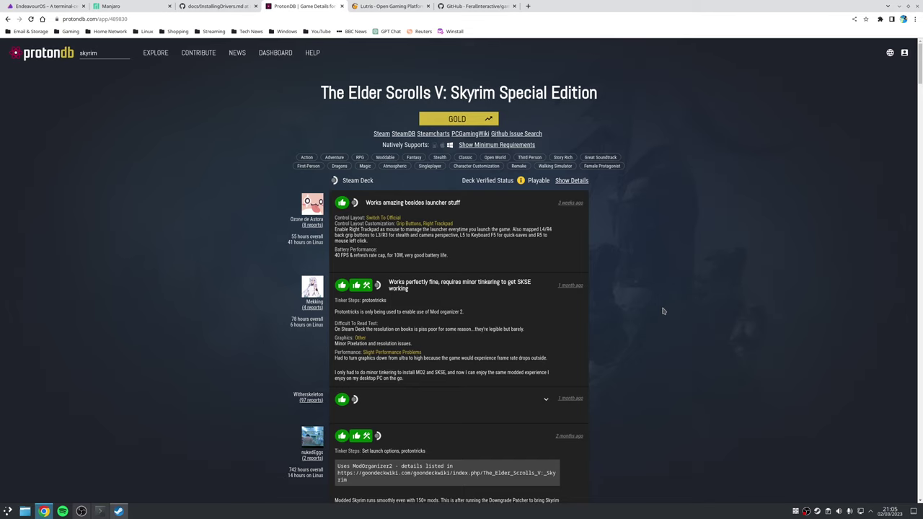
- Scroll through the Gold-rated ProtonDB user reports for Skyrim Special Edition
{"action": "scroll", "coordinate": [652, 290], "scroll_direction": "down", "scroll_amount": 3}
{"action": "scroll", "coordinate": [652, 291], "scroll_direction": "down", "scroll_amount": 5}
{"action": "scroll", "coordinate": [652, 291], "scroll_direction": "down", "scroll_amount": 5}
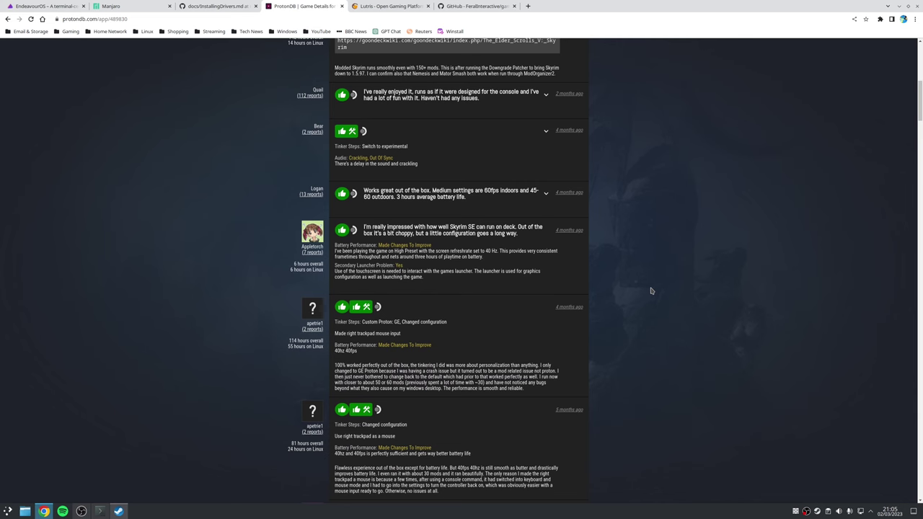
{"action": "scroll", "coordinate": [651, 290], "scroll_direction": "down", "scroll_amount": 2}
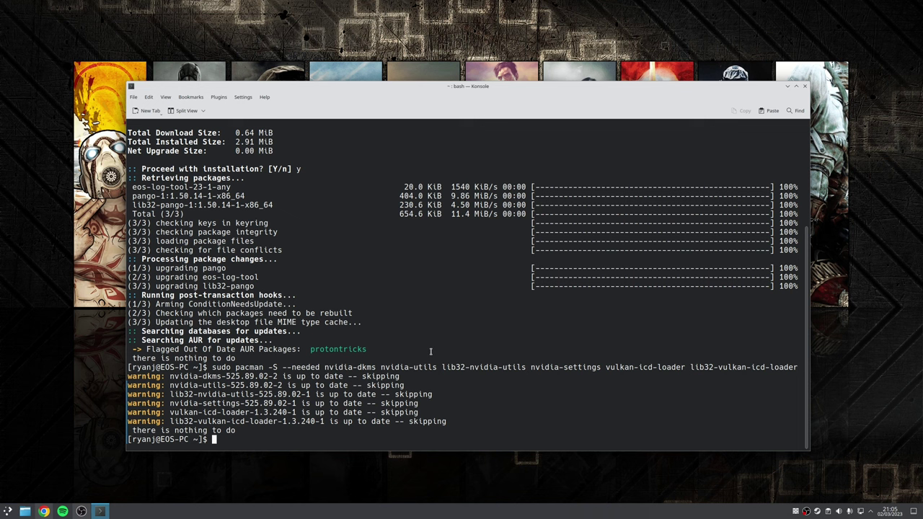
- Reinstall the steam package with sudo pacman -S steam, confirming with y
{"action": "type", "text": "sudo pacman -S steam"}
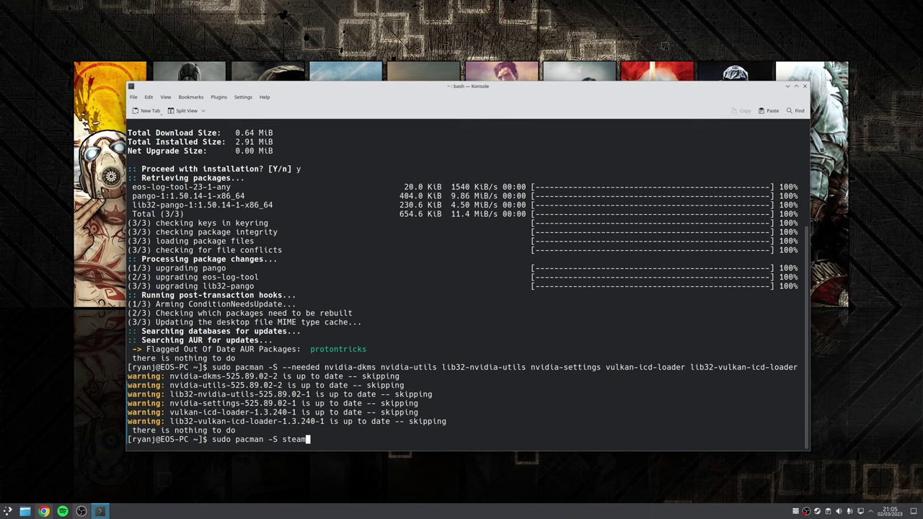
{"action": "key", "text": "Return"}
{"action": "type", "text": "y"}
{"action": "key", "text": "Return"}
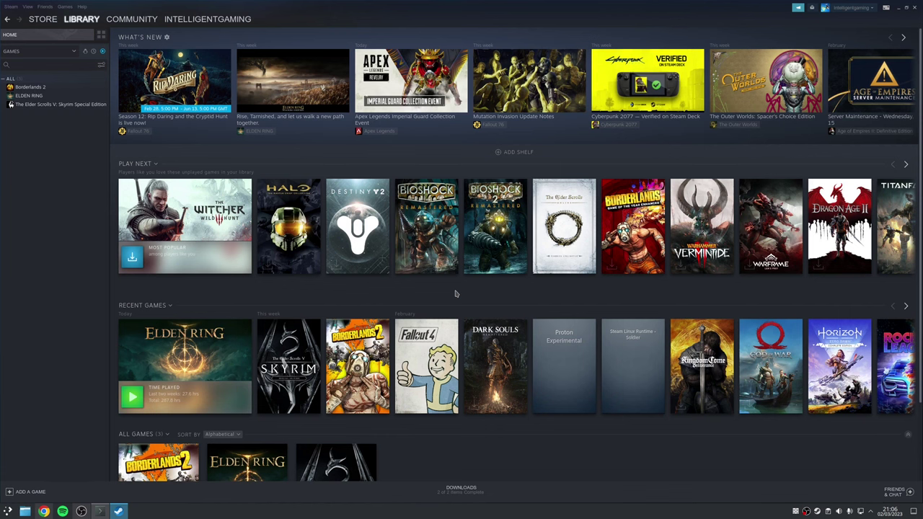
- In Steam Settings, enable Steam Play for supported and all other titles with Proton Experimental
{"action": "left_click", "coordinate": [11, 6]}
{"action": "left_click", "coordinate": [14, 51]}
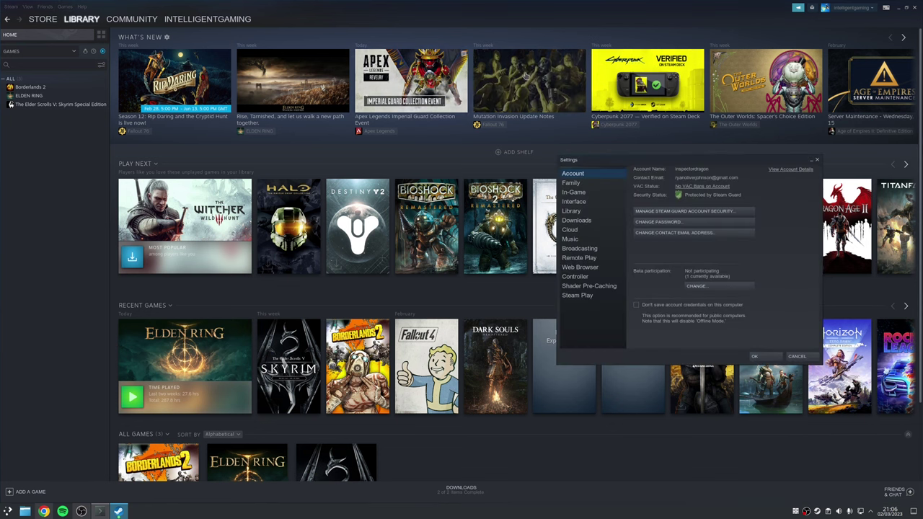
{"action": "left_click", "coordinate": [579, 175]}
{"action": "left_click", "coordinate": [353, 285]}
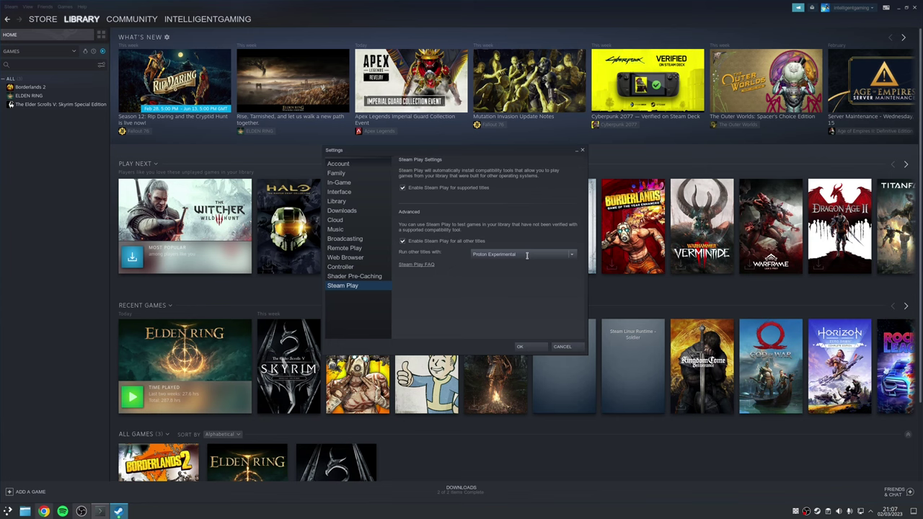
- Close Settings, expand the full Games list in the sidebar, and open the ELDEN RING page
{"action": "left_click", "coordinate": [520, 347]}
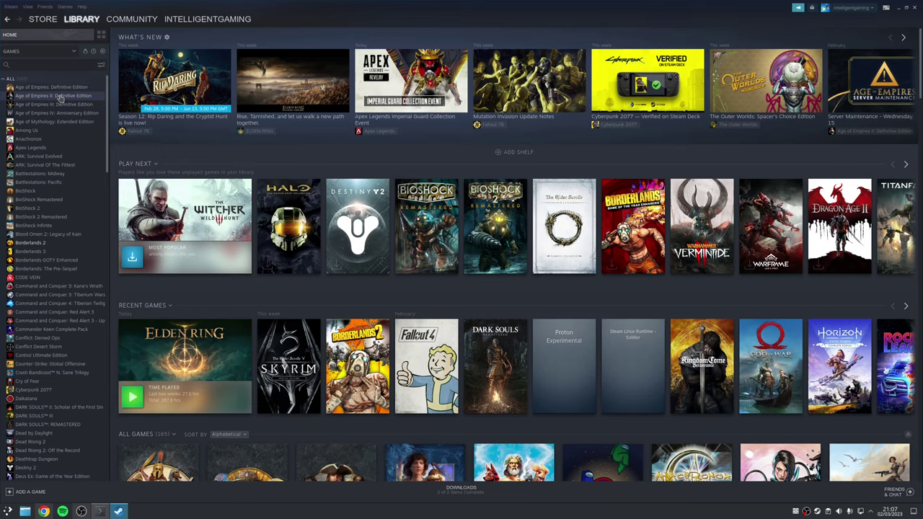
{"action": "left_click", "coordinate": [58, 96]}
{"action": "left_click", "coordinate": [156, 158]}
{"action": "left_click", "coordinate": [485, 315]}
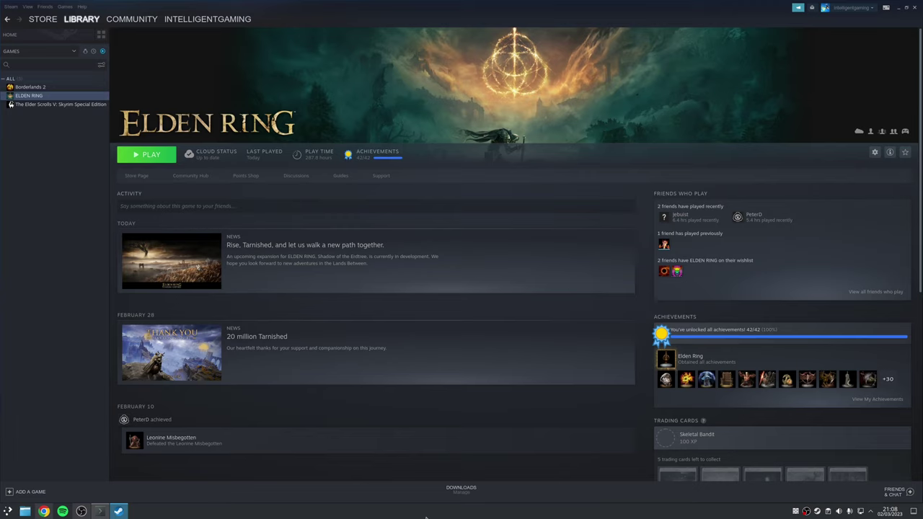
- Enable Shader Pre-Caching and background Vulkan shader processing in Steam Settings, then close Settings
{"action": "left_click", "coordinate": [11, 7]}
{"action": "left_click", "coordinate": [16, 51]}
{"action": "key", "text": "Up"}
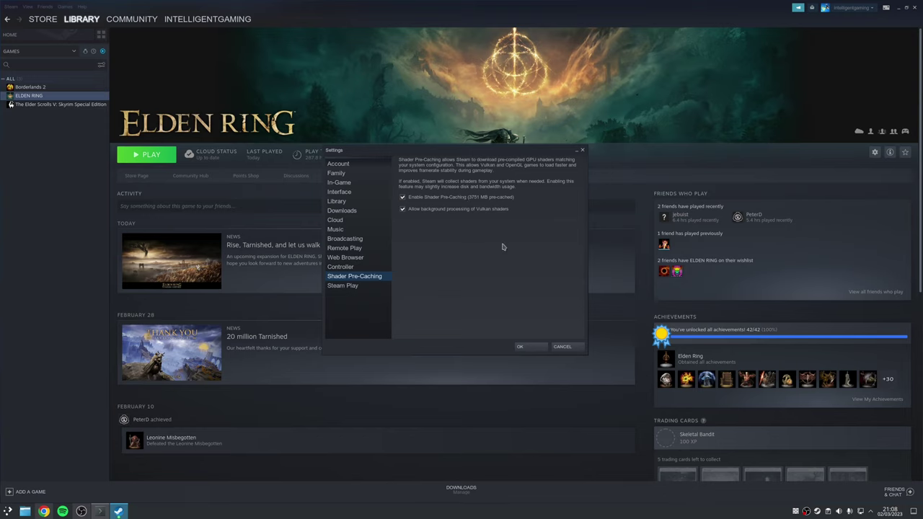
{"action": "key", "text": "Escape"}
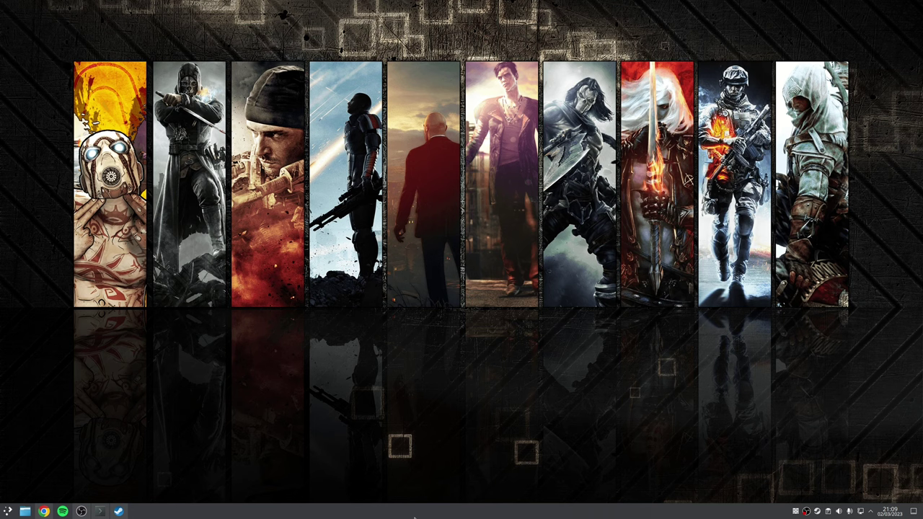
- Bring Chrome back in front showing the Lutris site
{"action": "key", "text": "super+d"}
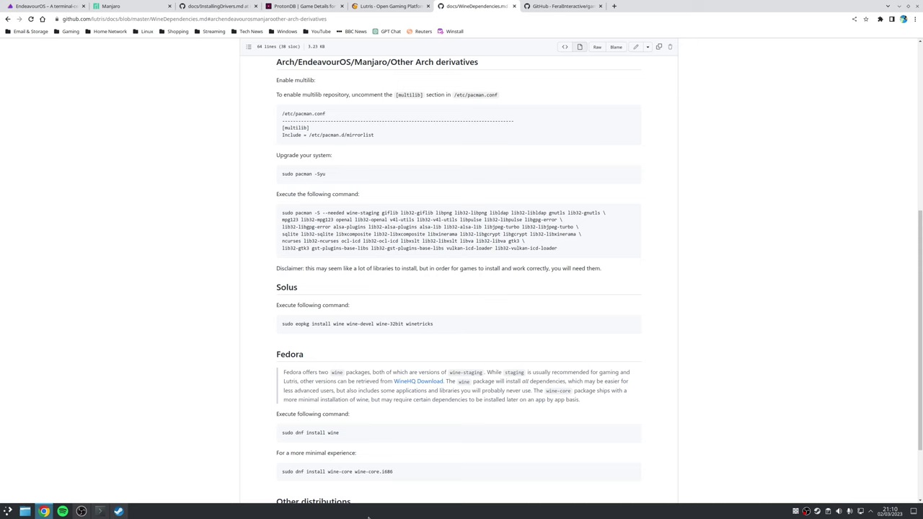
- Scroll the Lutris WineDependencies page to the Arch/EndeavourOS pacman dependency command
{"action": "scroll", "coordinate": [514, 190], "scroll_direction": "up", "scroll_amount": 2}
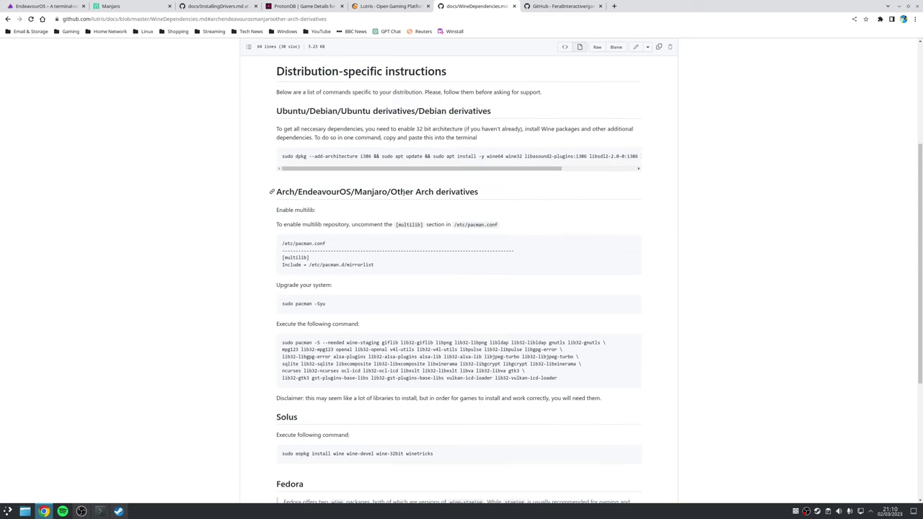
{"action": "scroll", "coordinate": [508, 195], "scroll_direction": "down", "scroll_amount": 1}
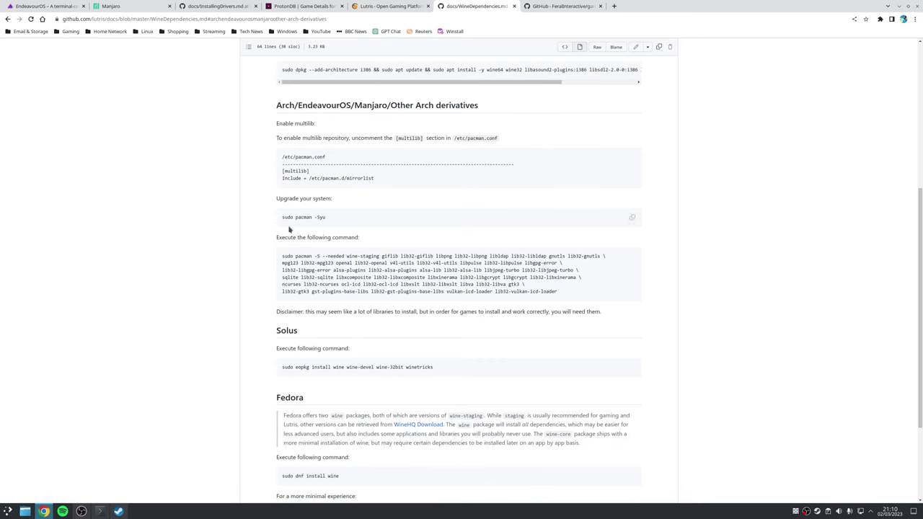
- Copy the pacman Wine dependency command from the page and run it in Konsole
{"action": "left_click_drag", "start_coordinate": [282, 255], "coordinate": [580, 292]}
{"action": "left_click", "coordinate": [579, 292]}
{"action": "left_click", "coordinate": [632, 256]}
{"action": "left_click", "coordinate": [100, 511]}
{"action": "key", "text": "ctrl+shift+v"}
{"action": "key", "text": "Return"}
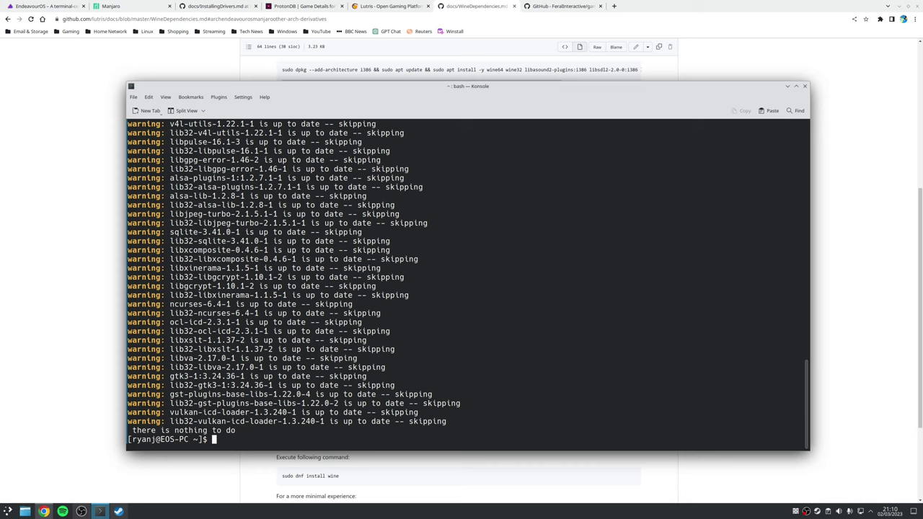
- Reinstall Lutris with sudo pacman -S lutris, confirming with y
{"action": "type", "text": "sudo pacman -S lutris"}
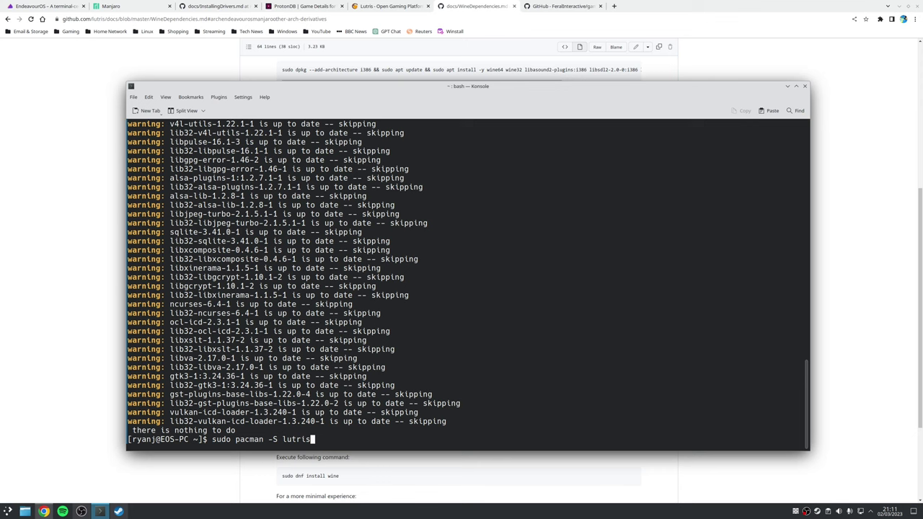
{"action": "key", "text": "Return"}
{"action": "type", "text": "y"}
{"action": "key", "text": "Return"}
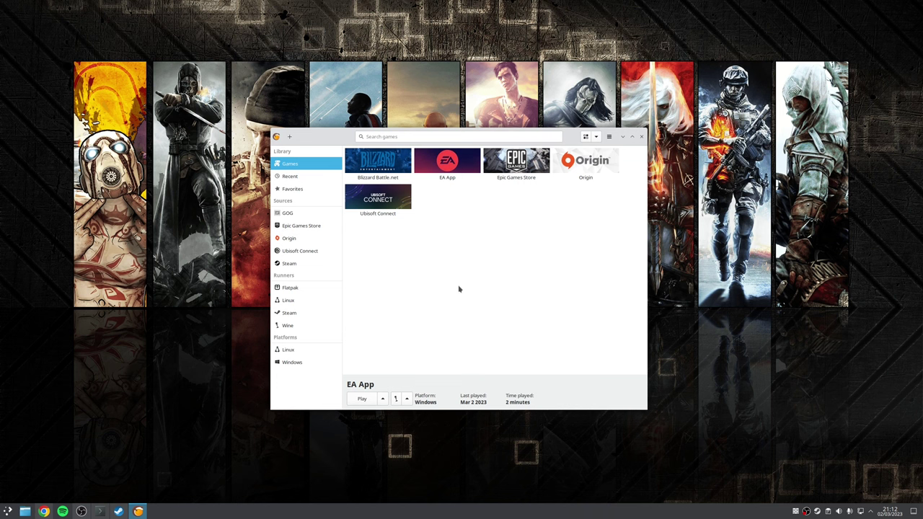
{"action": "left_click", "coordinate": [289, 136]}
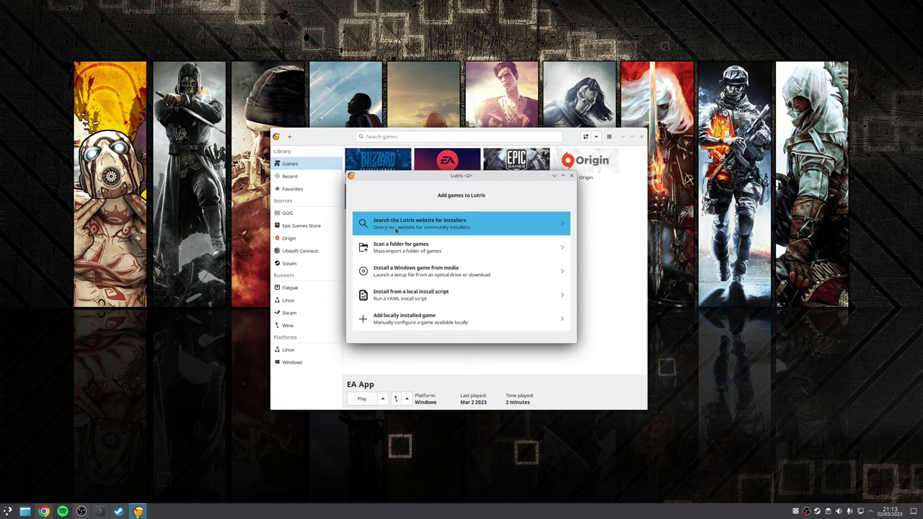
{"action": "left_click", "coordinate": [448, 227]}
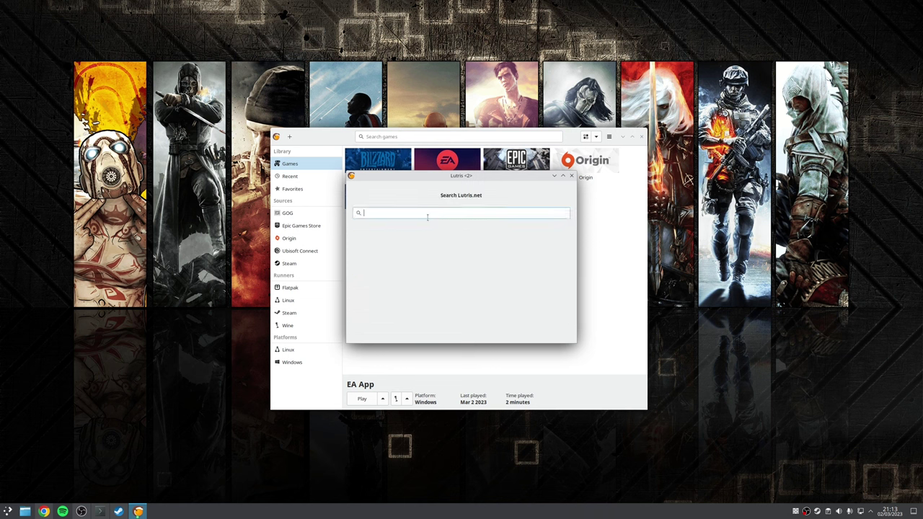
{"action": "type", "text": "diablo III"}
{"action": "left_click", "coordinate": [427, 268]}
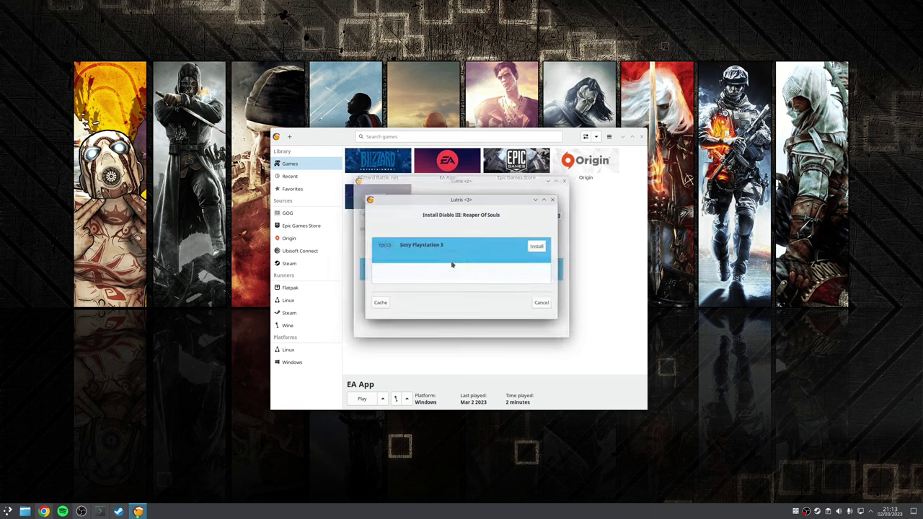
{"action": "left_click", "coordinate": [537, 246]}
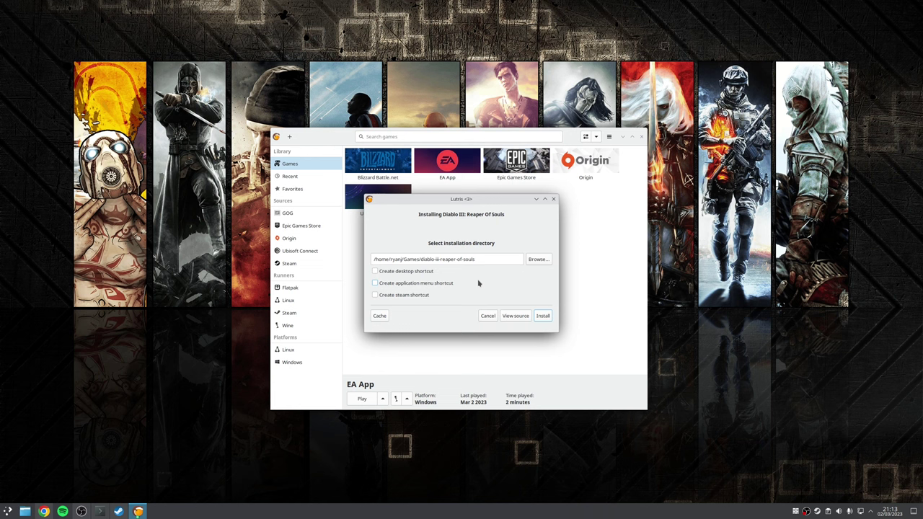
{"action": "key", "text": "Escape"}
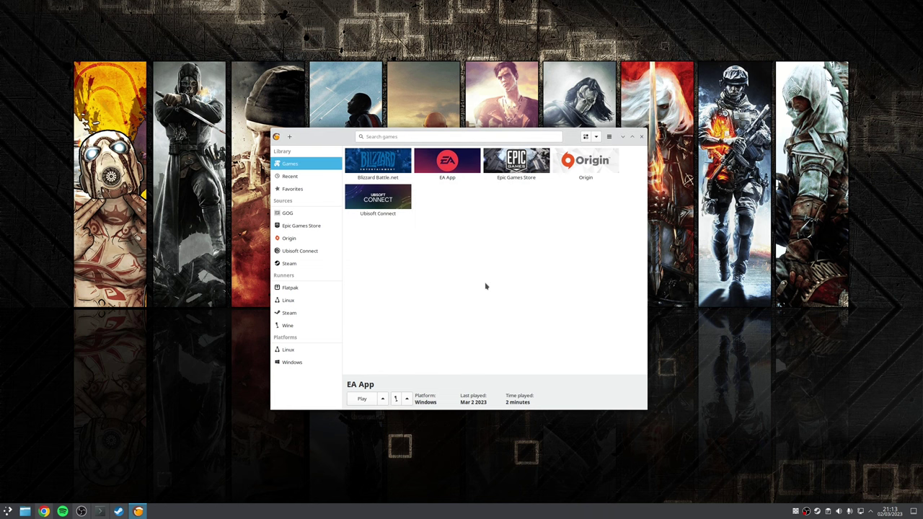
{"action": "left_click", "coordinate": [537, 169]}
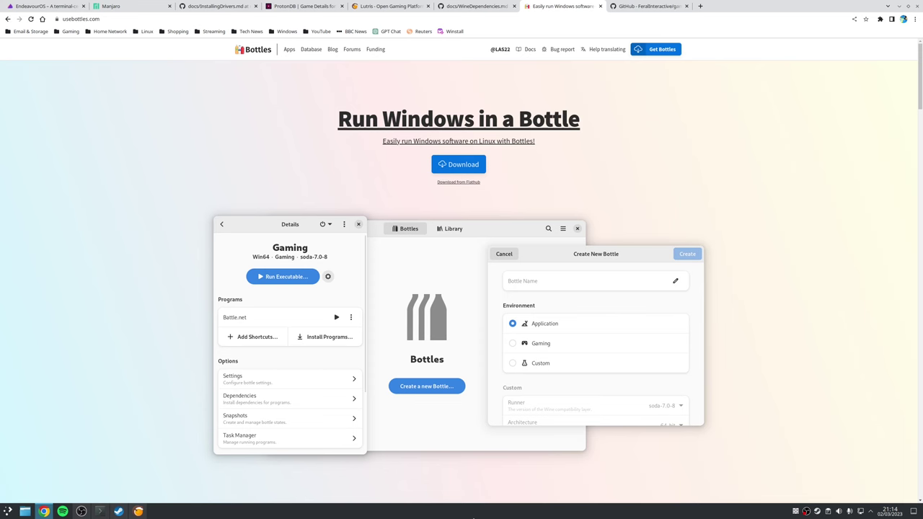
- Hide Google Chrome to reveal the empty gaming desktop
{"action": "key", "text": "super+d"}
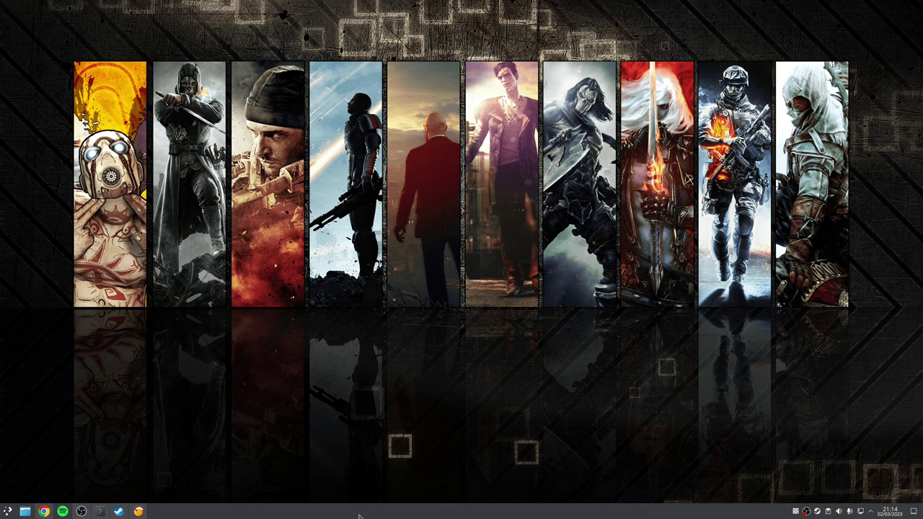
- Restore Chrome showing Feral's GameMode README page
{"action": "key", "text": "super+d"}
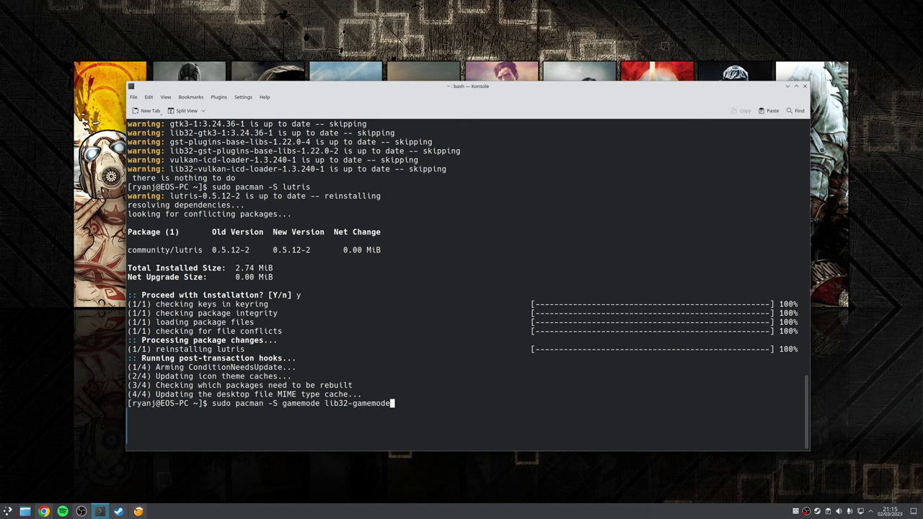
- Install gamemode and lib32-gamemode 1.7-1 via pacman, confirming with y
{"action": "key", "text": "Return"}
{"action": "type", "text": "y"}
{"action": "key", "text": "Return"}
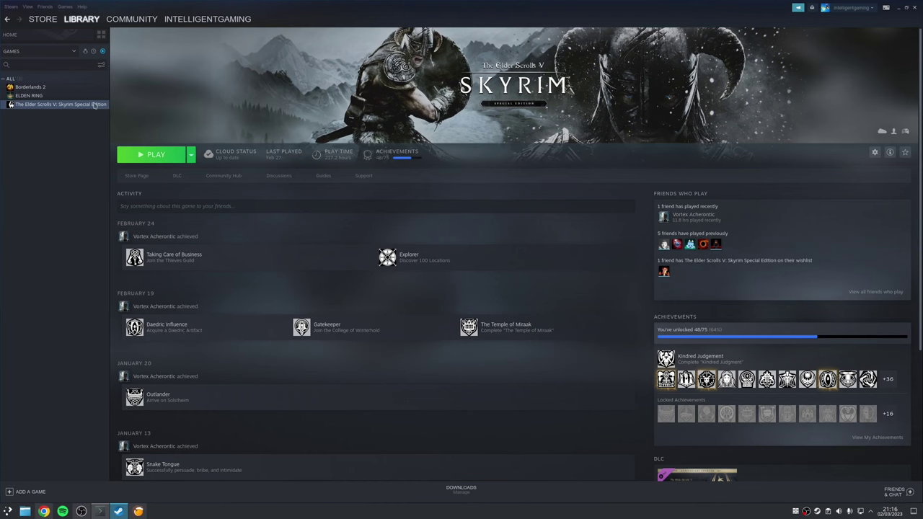
- Set Skyrim Special Edition's launch options to gamemoderun %command% in its Properties
{"action": "right_click", "coordinate": [94, 105]}
{"action": "left_click", "coordinate": [107, 148]}
{"action": "left_click_drag", "start_coordinate": [474, 299], "coordinate": [359, 301]}
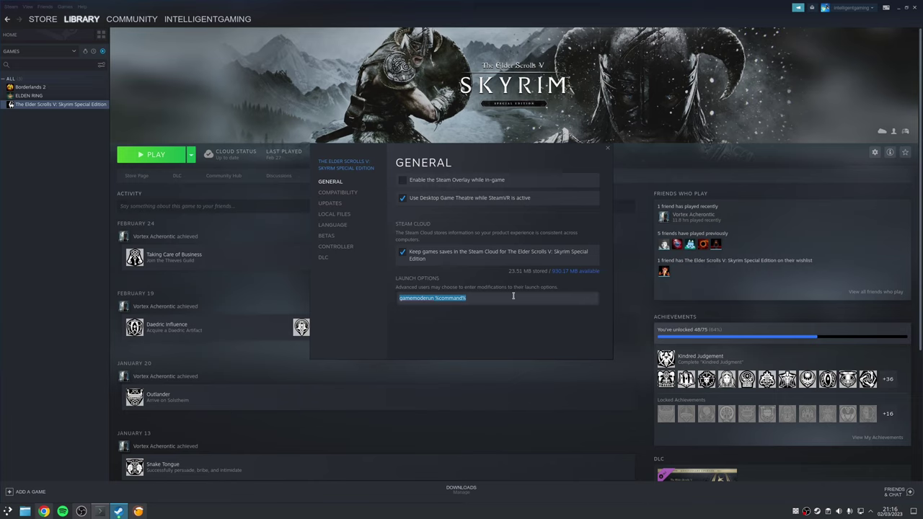
{"action": "left_click", "coordinate": [513, 296]}
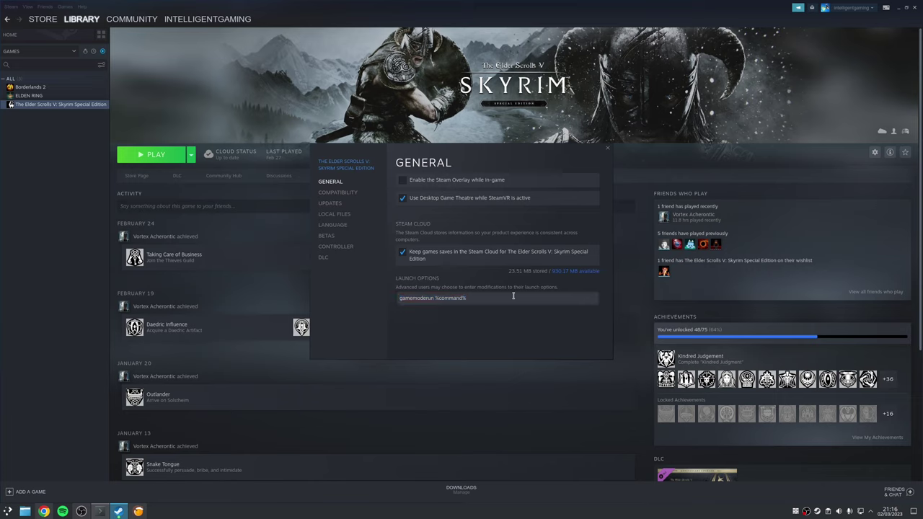